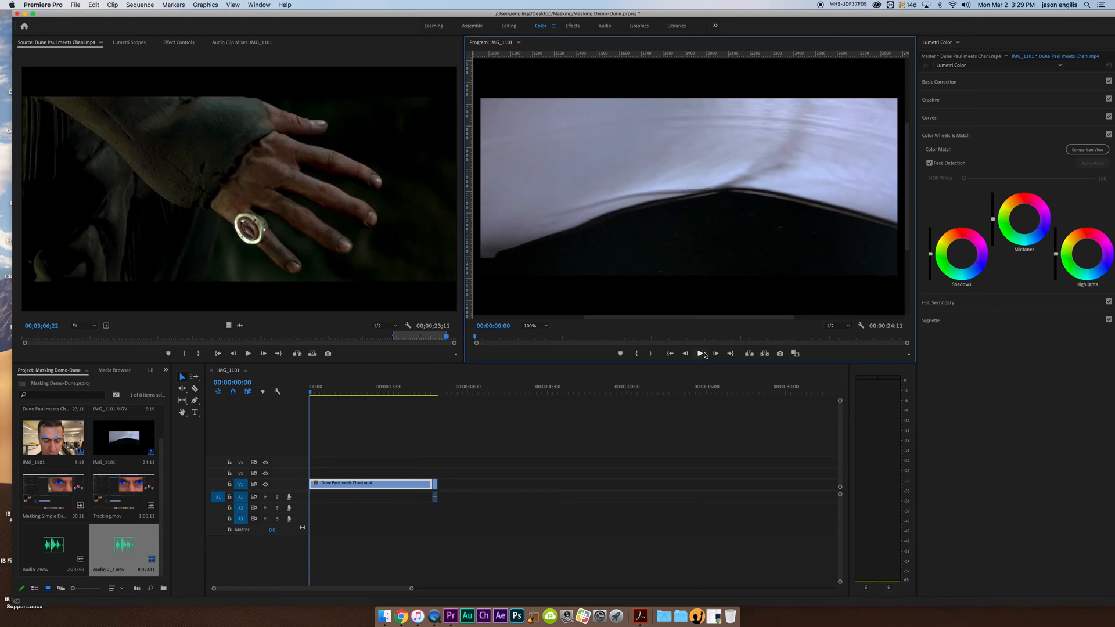
Play and scrub through the IMG_1101 sequence to examine the character's blue eye effect.
left_click(702, 354)
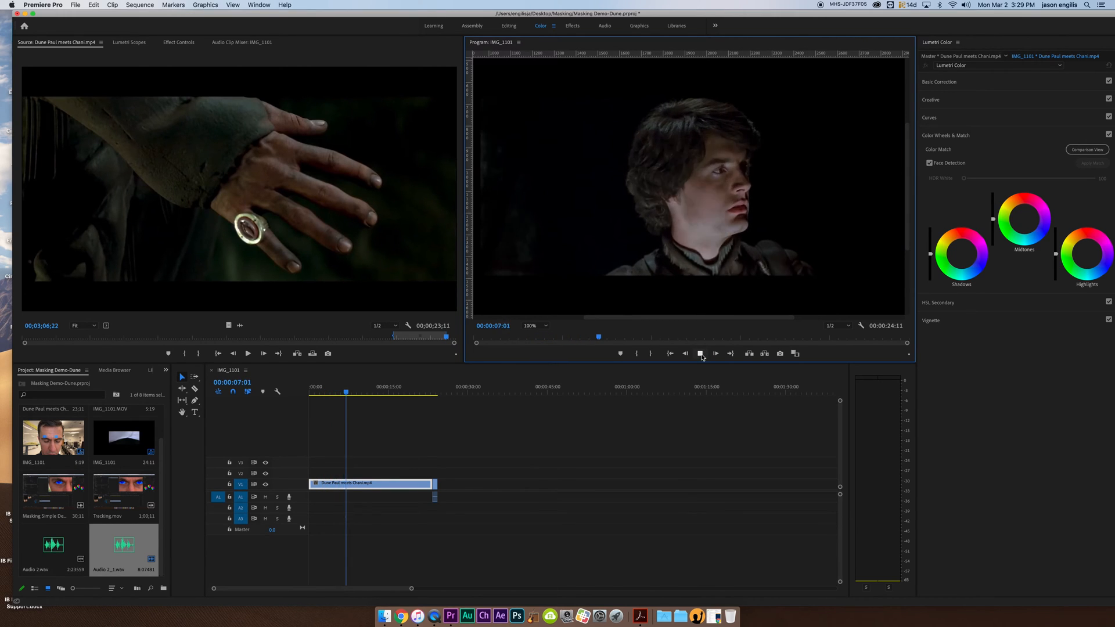
left_click(700, 354)
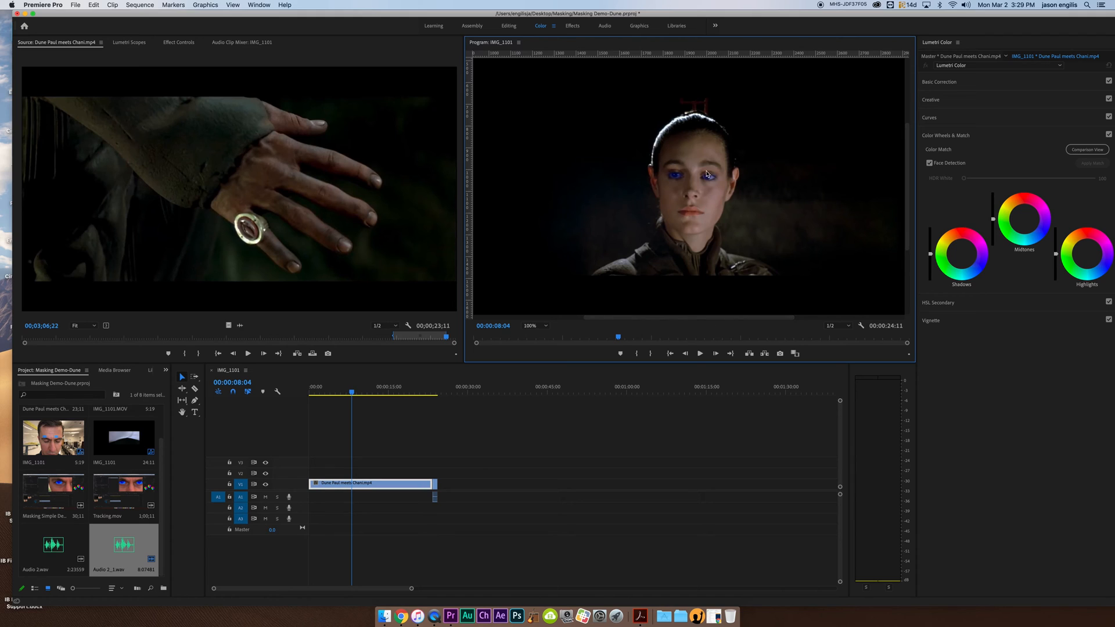
left_click(699, 353)
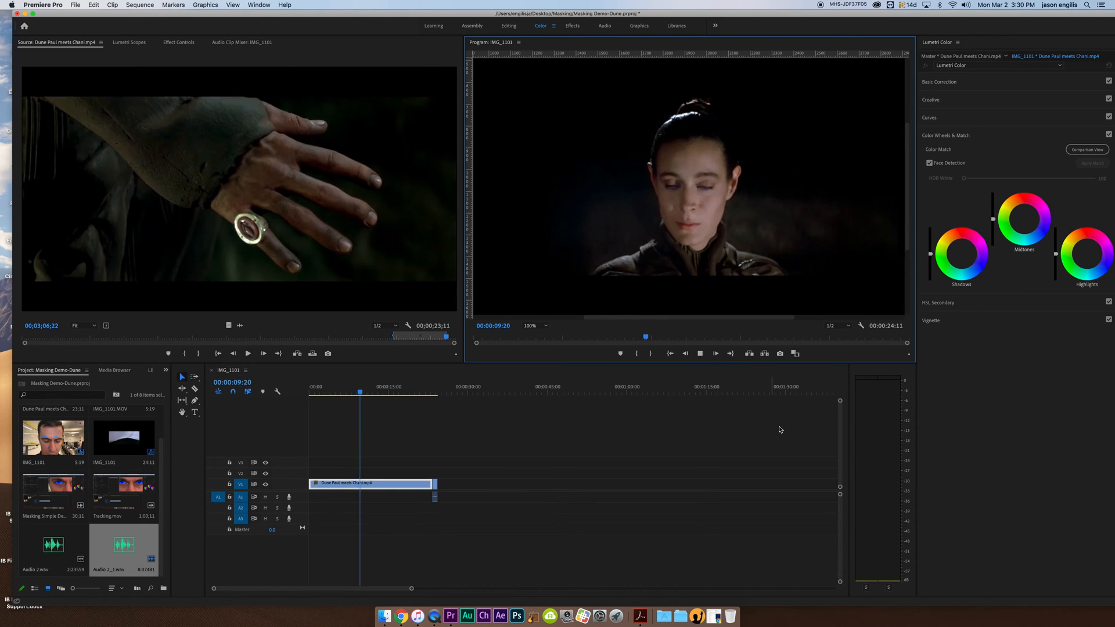
left_click(701, 354)
left_click_drag(728, 339, 723, 335)
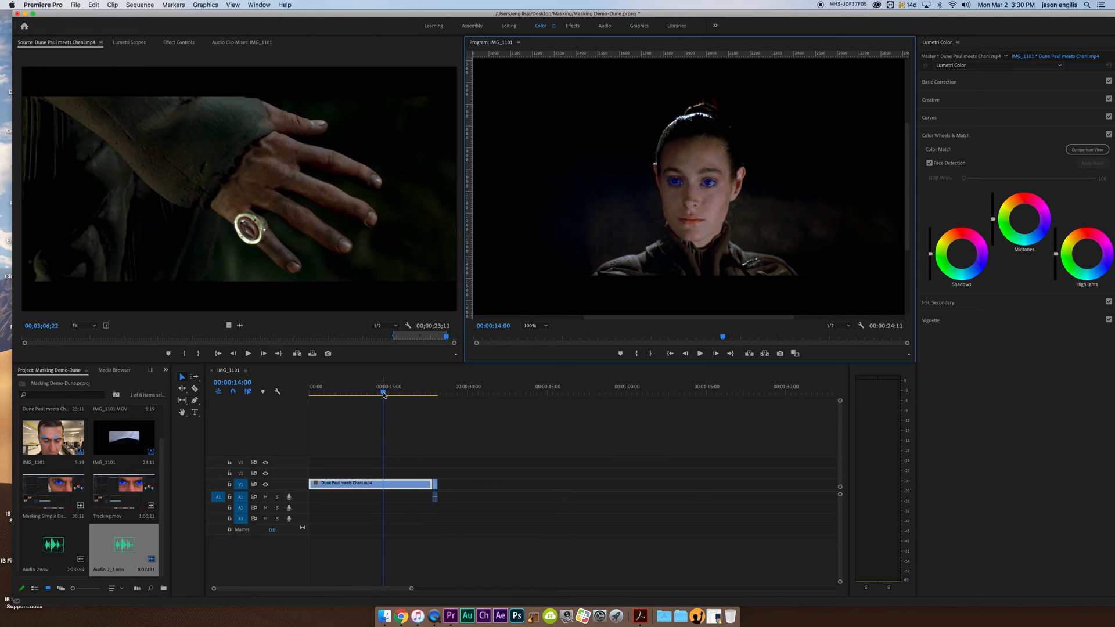
left_click_drag(383, 394, 437, 396)
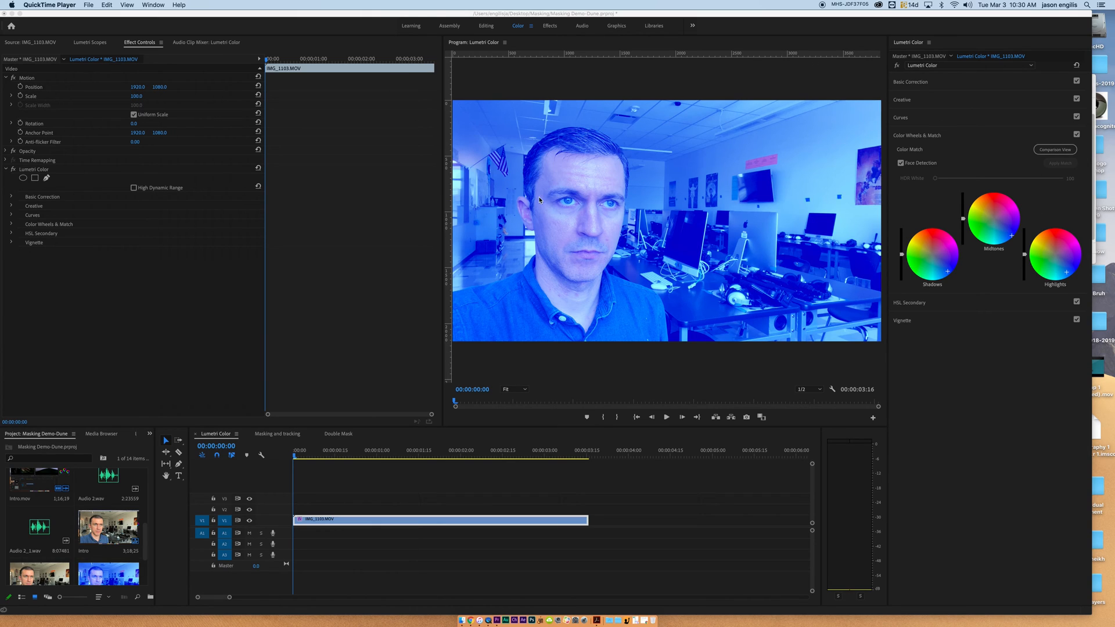
Draw a closed freeform mask around the man's head on the Lumetri Color effect and toggle its Inverted option on and off.
left_click(47, 179)
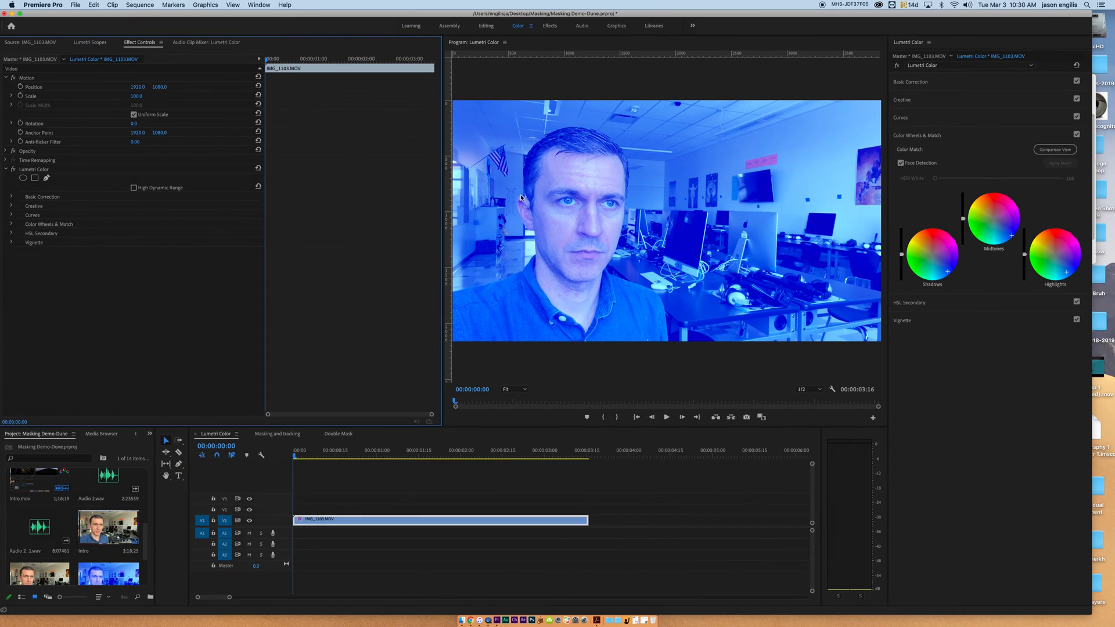
left_click(47, 178)
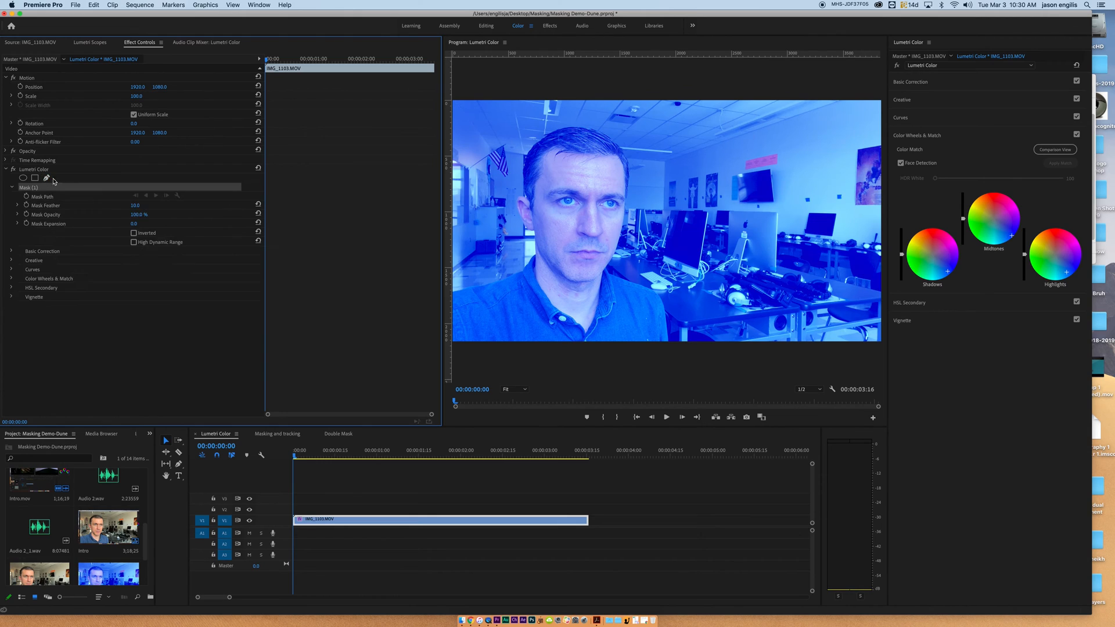
left_click(523, 193)
left_click(532, 250)
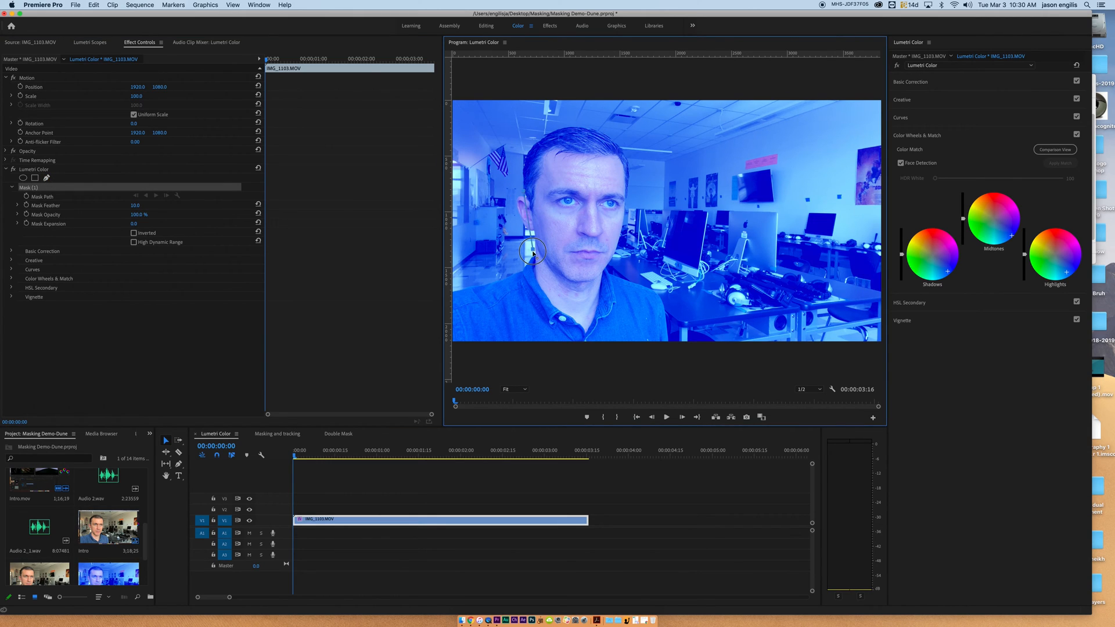
left_click(551, 274)
left_click(598, 285)
left_click(613, 265)
left_click(620, 239)
left_click(626, 210)
left_click(632, 173)
left_click(609, 133)
left_click(582, 126)
left_click(559, 129)
left_click(544, 137)
left_click(533, 150)
left_click(525, 161)
left_click(524, 191)
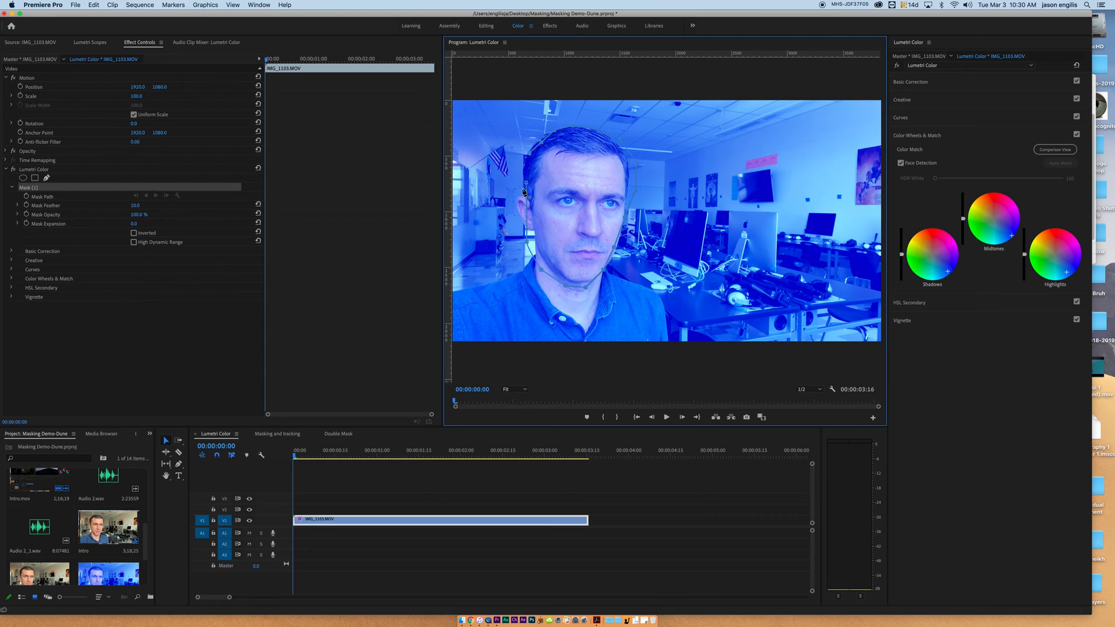
left_click(528, 183)
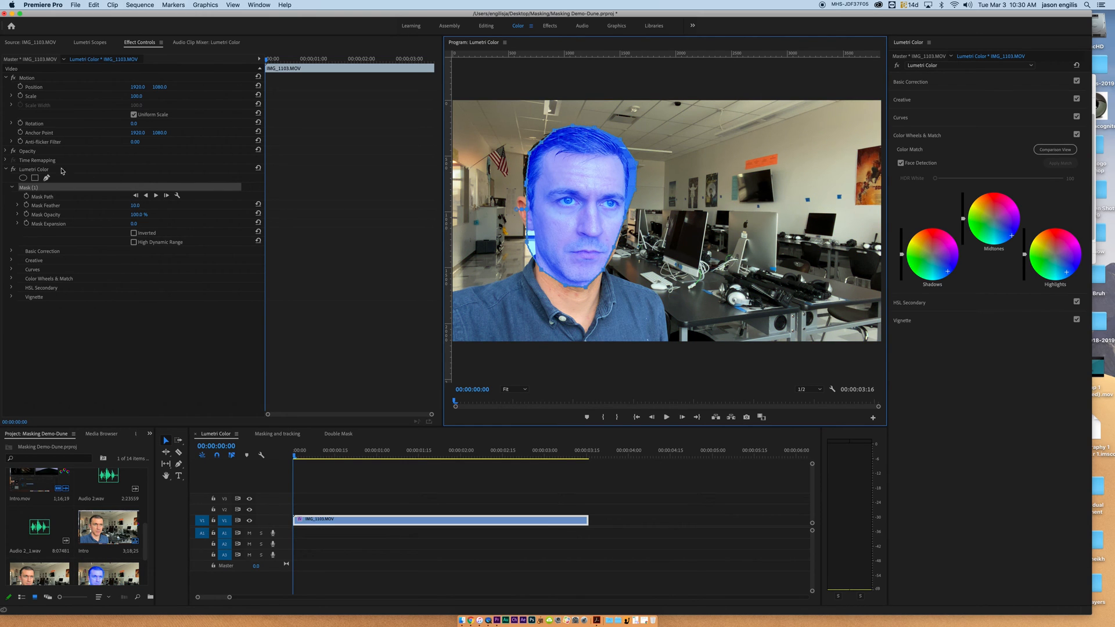
left_click(134, 233)
left_click(134, 233)
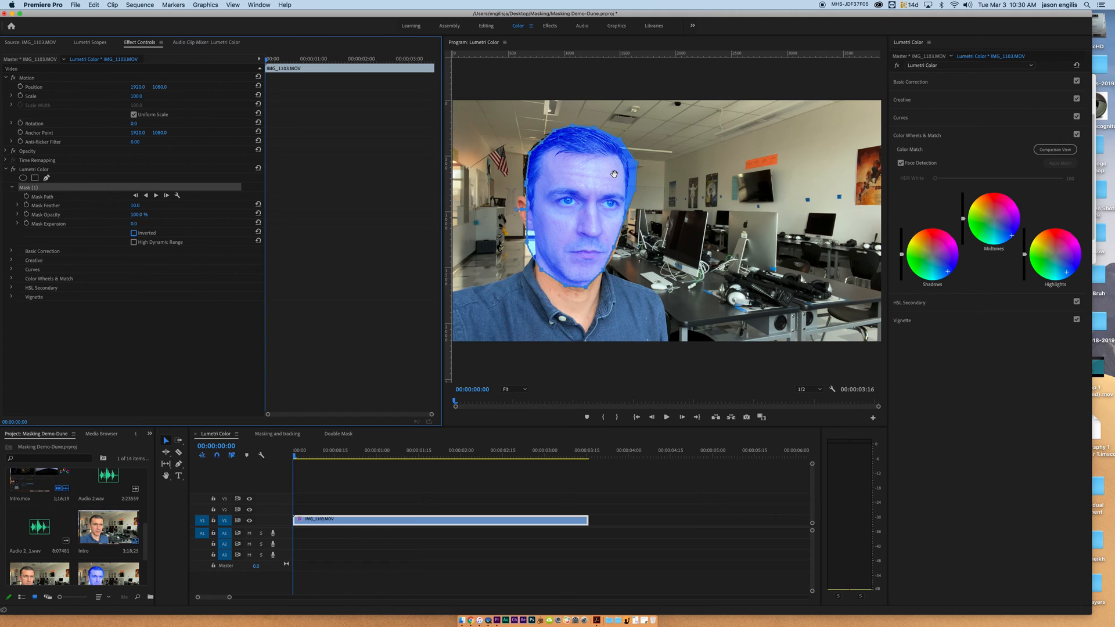
Open the Masking and tracking sequence and play it from the start to examine the tracked eye mask, returning to the first frame.
left_click(285, 433)
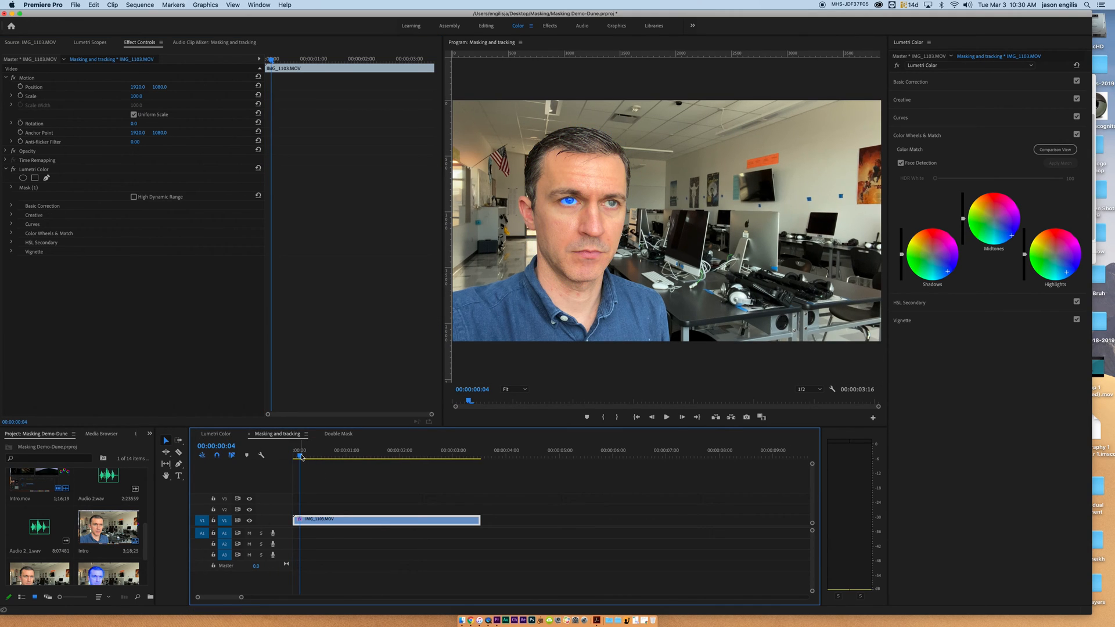
left_click_drag(302, 458, 294, 455)
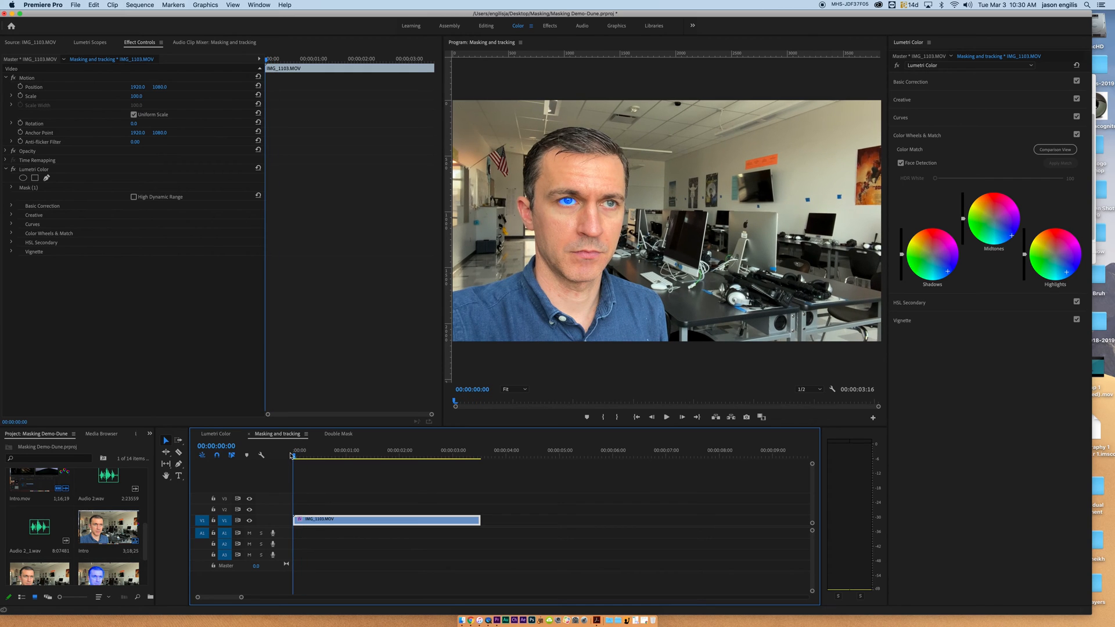
left_click(666, 417)
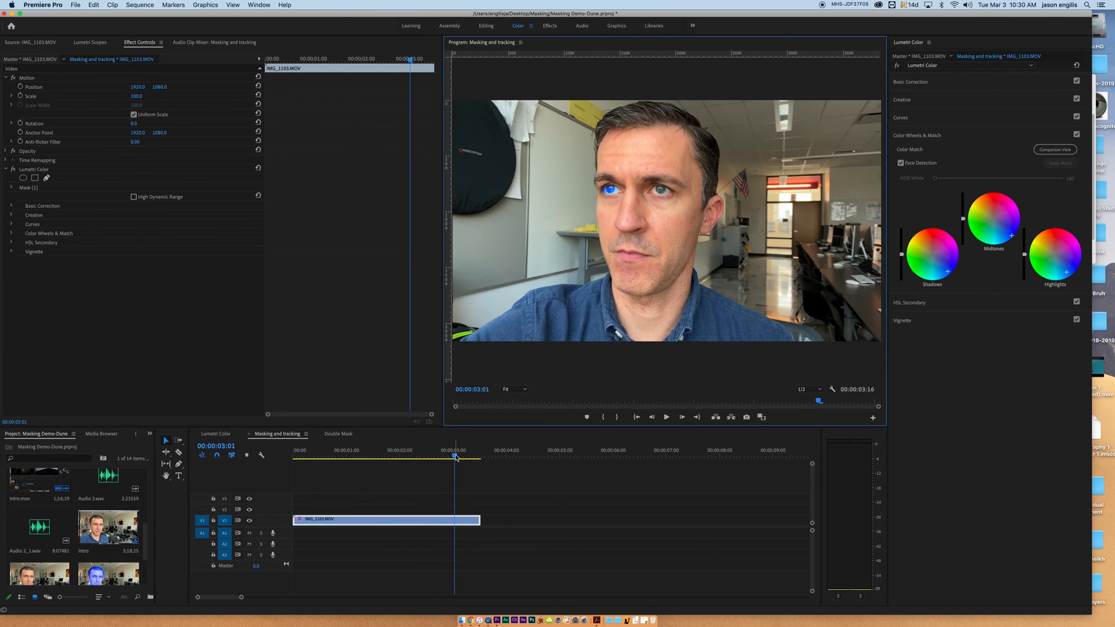
left_click_drag(454, 454, 290, 451)
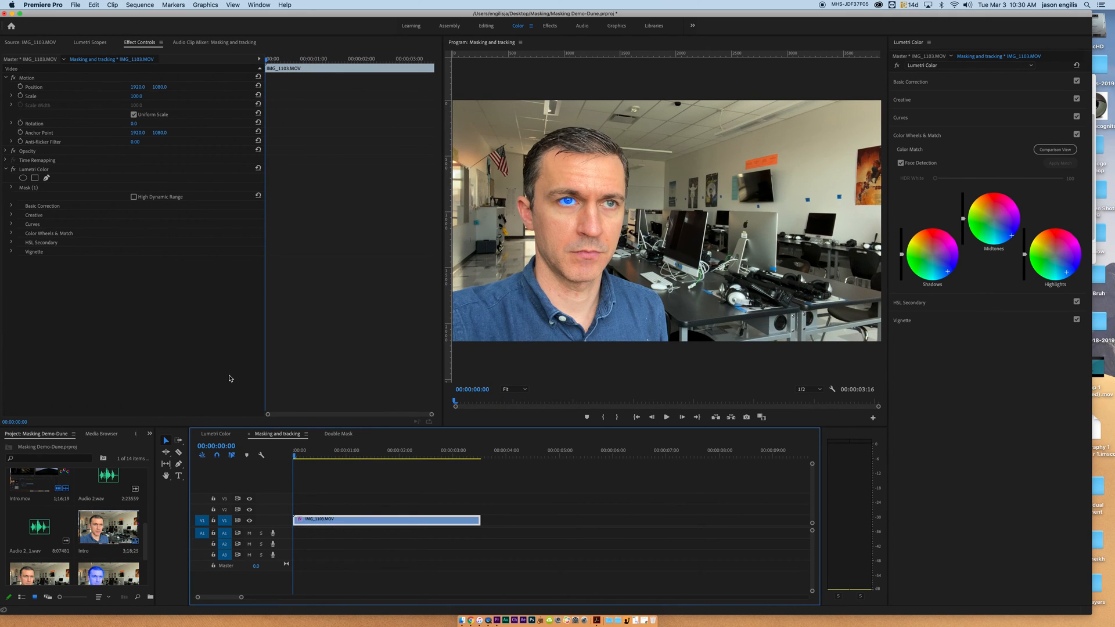
Add a second ellipse mask to the Lumetri Color effect, shrinking and positioning it to fit the man's uncolored eye.
left_click(524, 389)
left_click(513, 443)
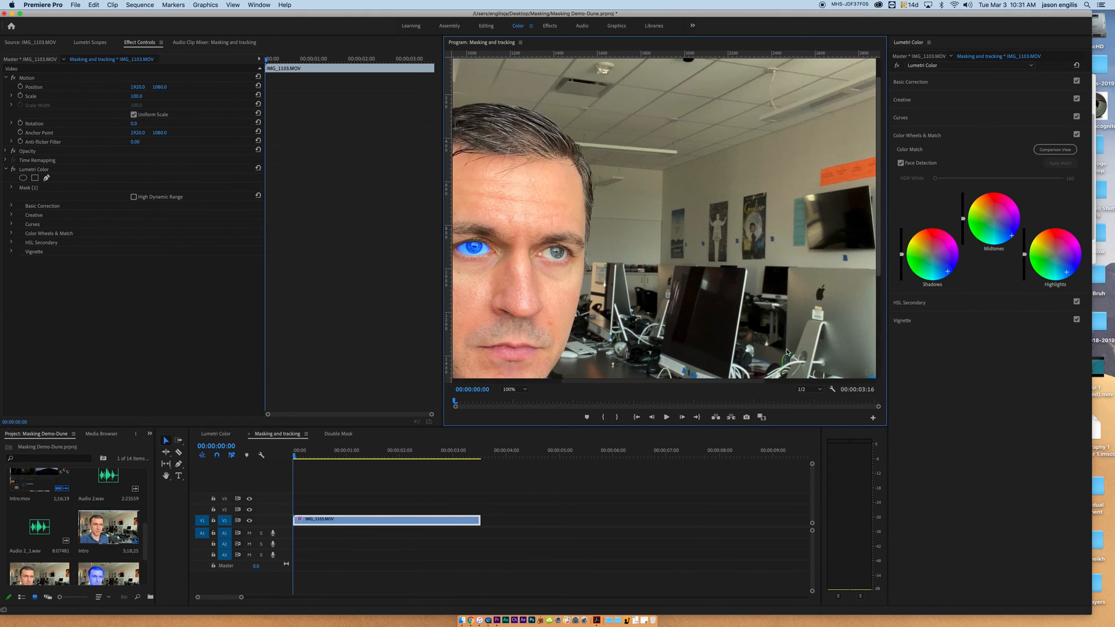
left_click_drag(756, 382, 716, 381)
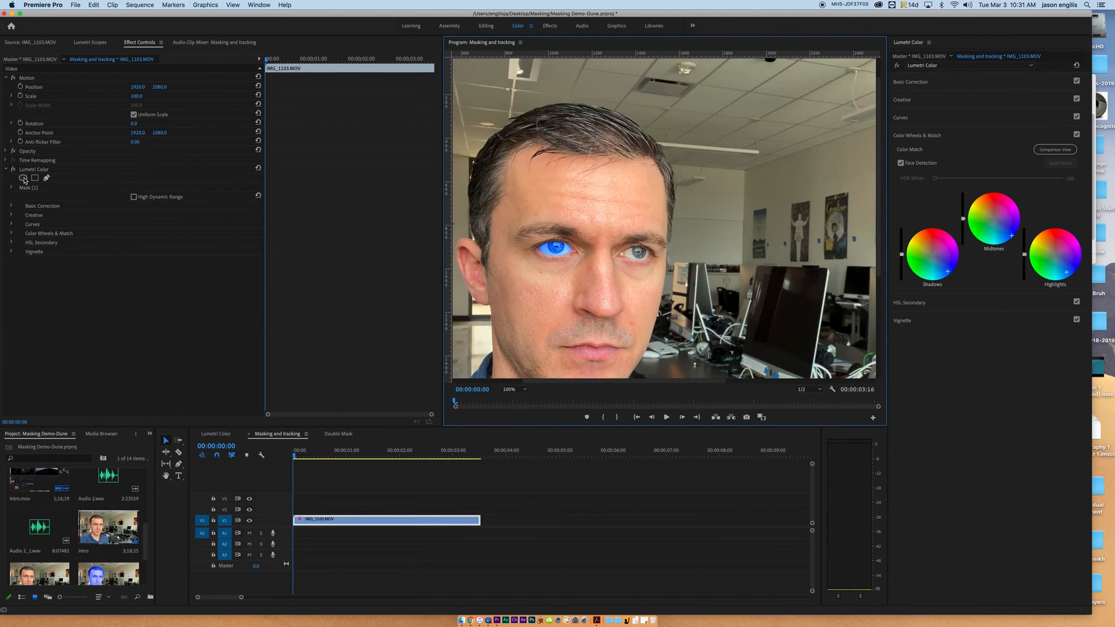
left_click(23, 178)
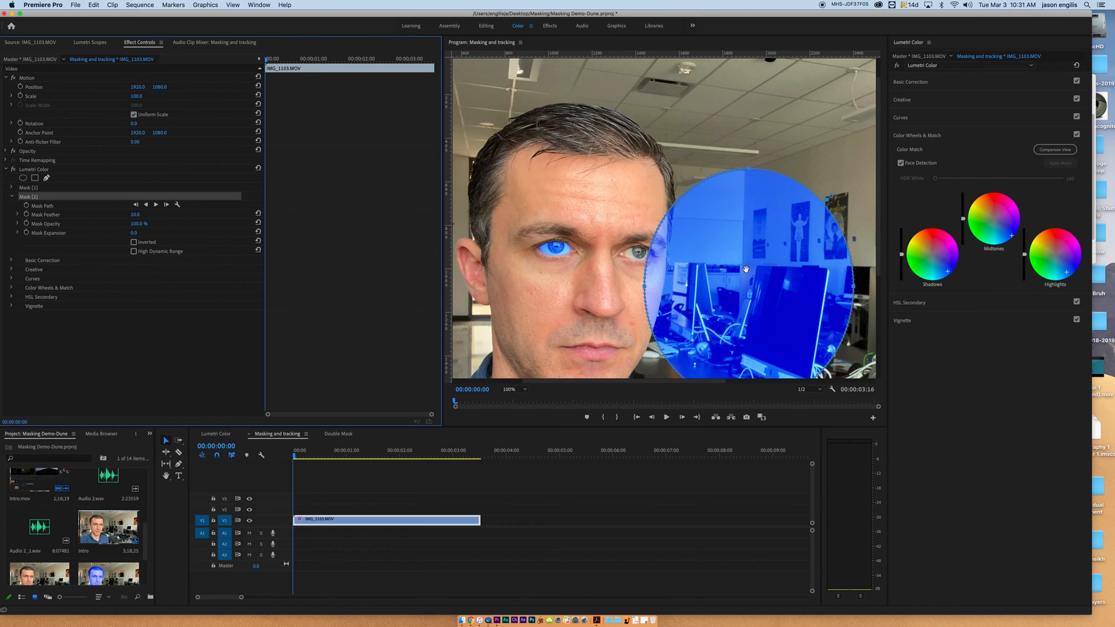
left_click_drag(745, 269, 653, 204)
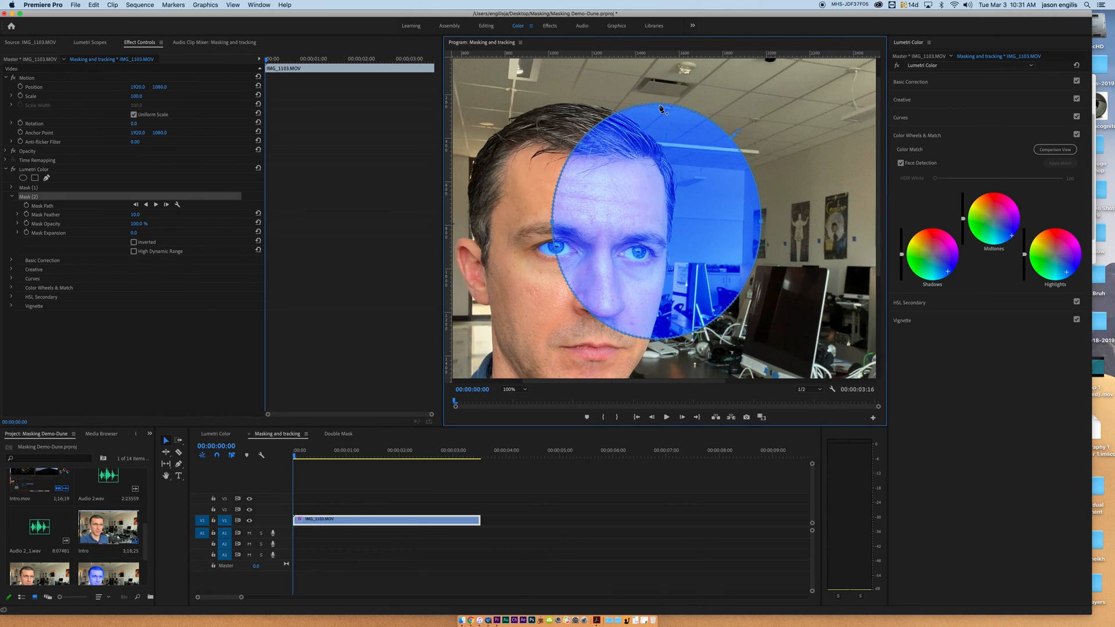
left_click_drag(658, 105, 657, 246)
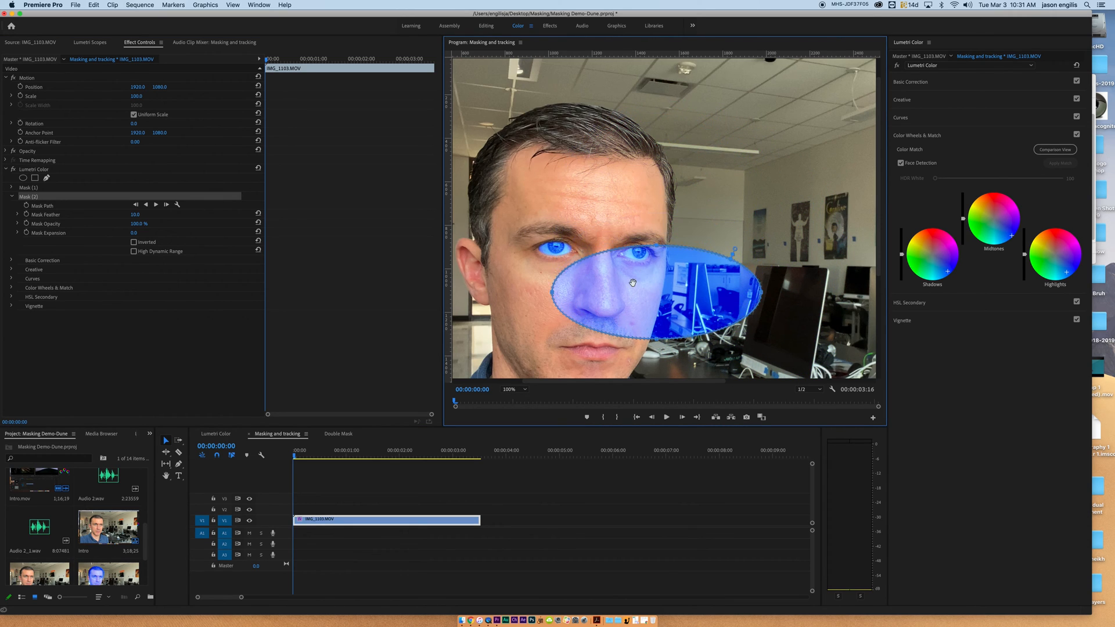
left_click_drag(636, 292, 642, 250)
left_click_drag(557, 249, 617, 262)
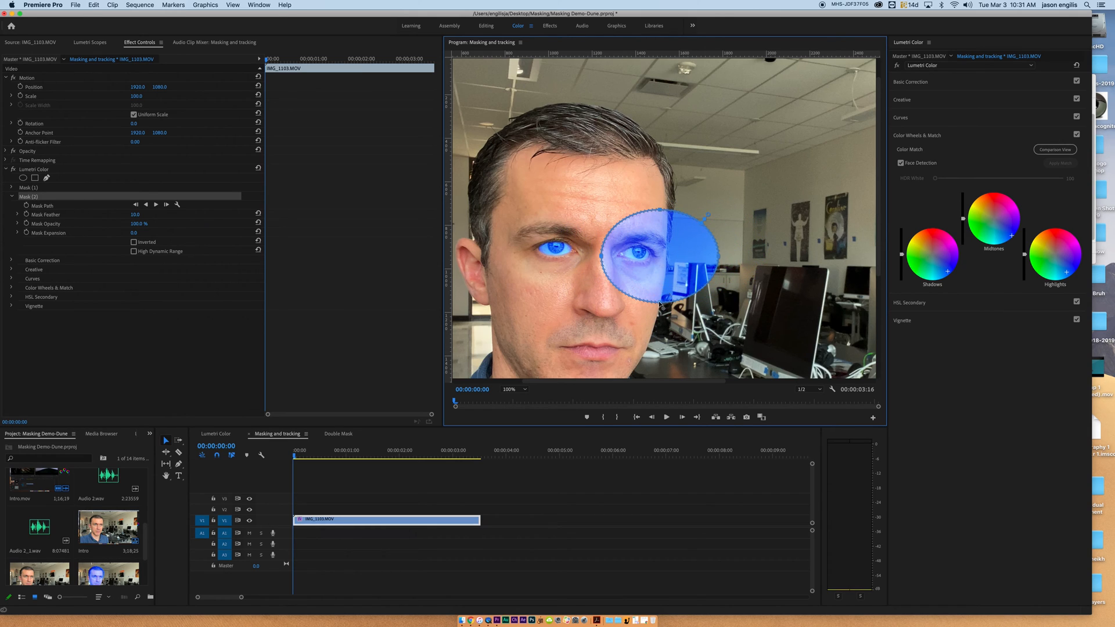
left_click_drag(660, 302, 660, 269)
left_click_drag(718, 239, 688, 244)
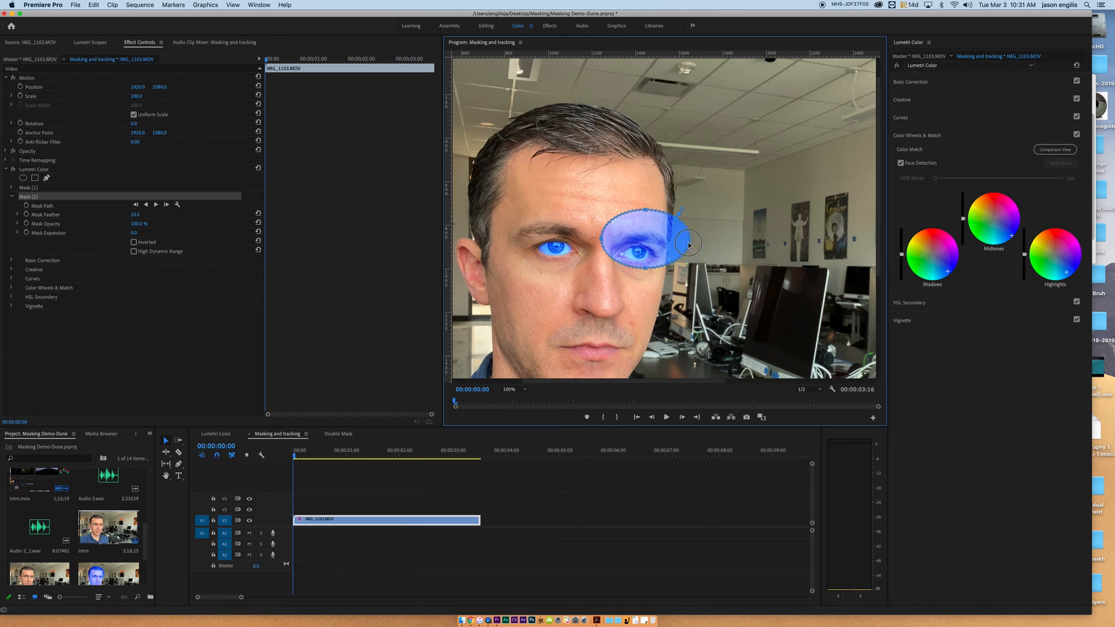
left_click_drag(646, 209, 638, 262)
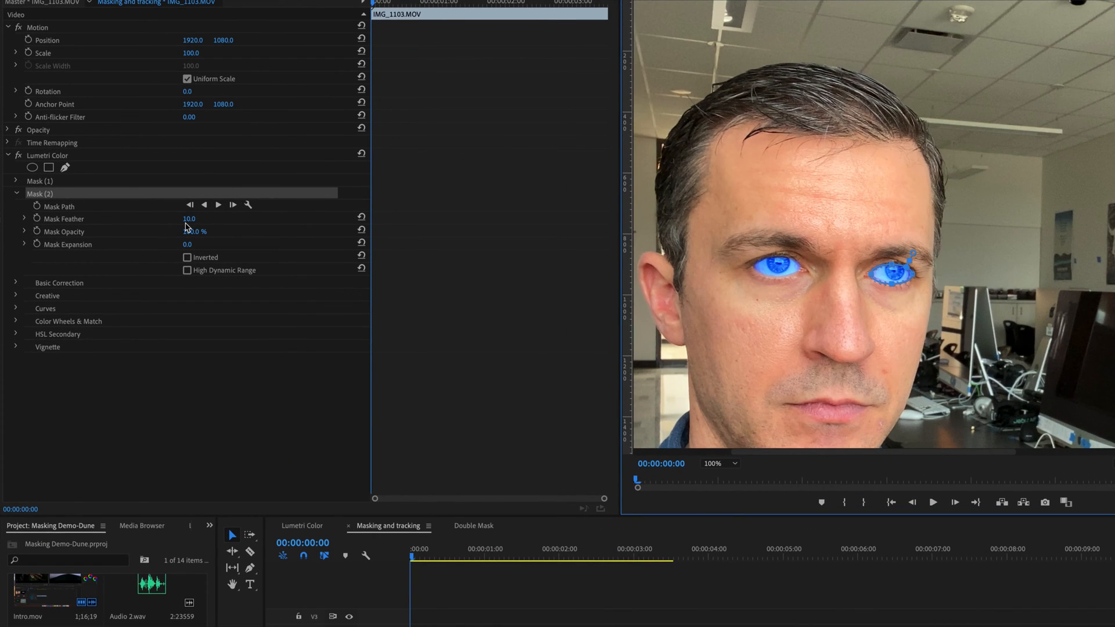
Track Mask (2) forward through the clip using Position, Scale & Rotation, and scrub back to the start to check the tracking.
left_click(247, 206)
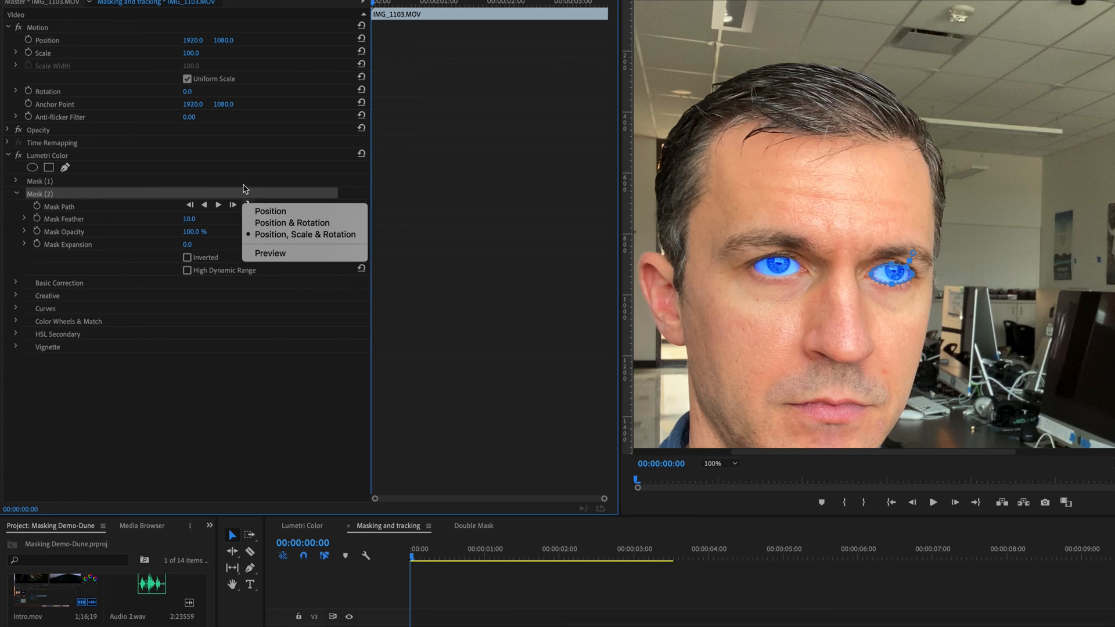
left_click(222, 194)
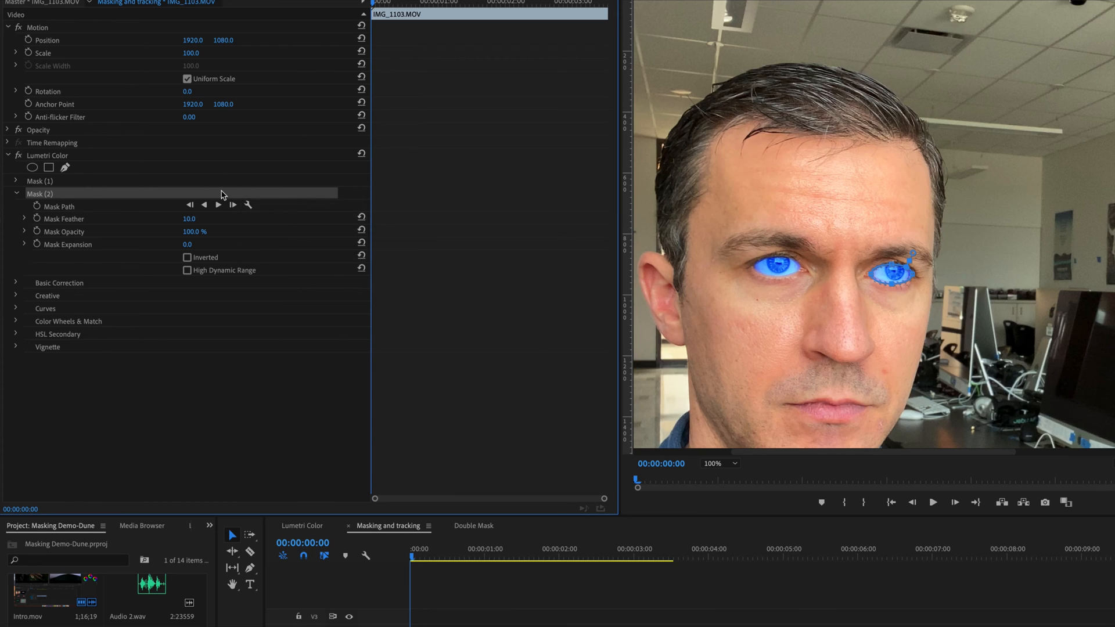
left_click(16, 182)
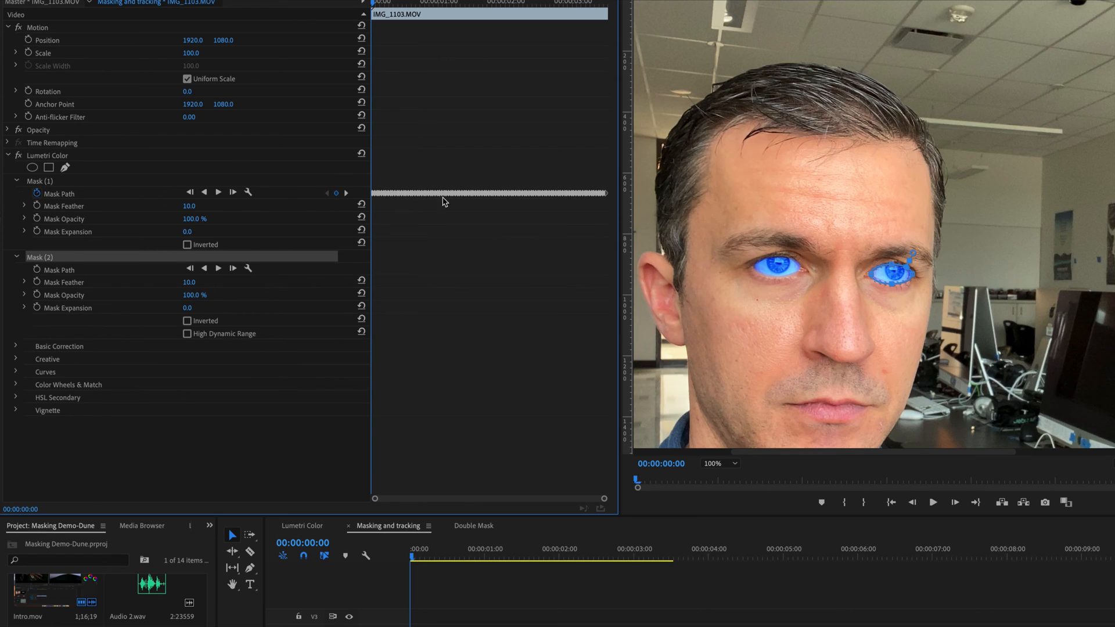
left_click(220, 272)
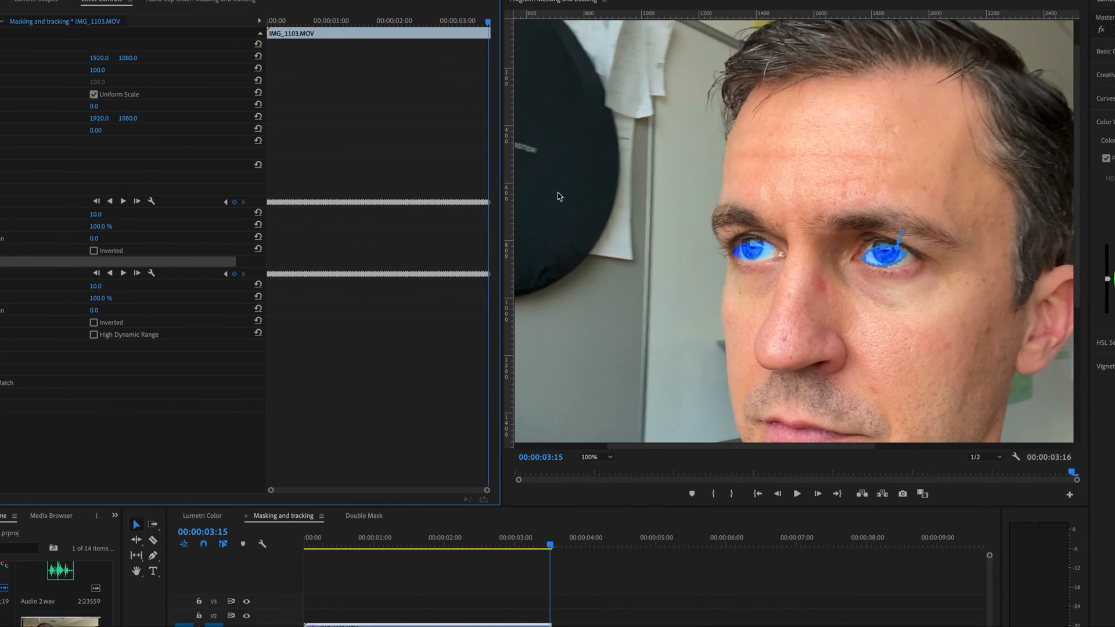
left_click_drag(488, 22, 381, 35)
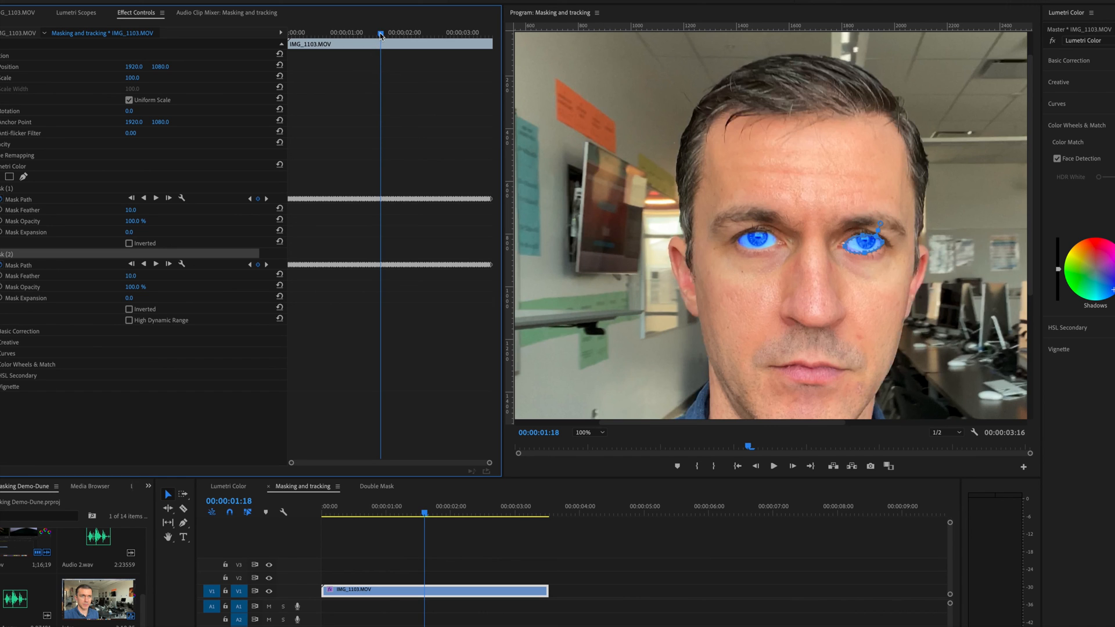
left_click_drag(381, 36, 292, 39)
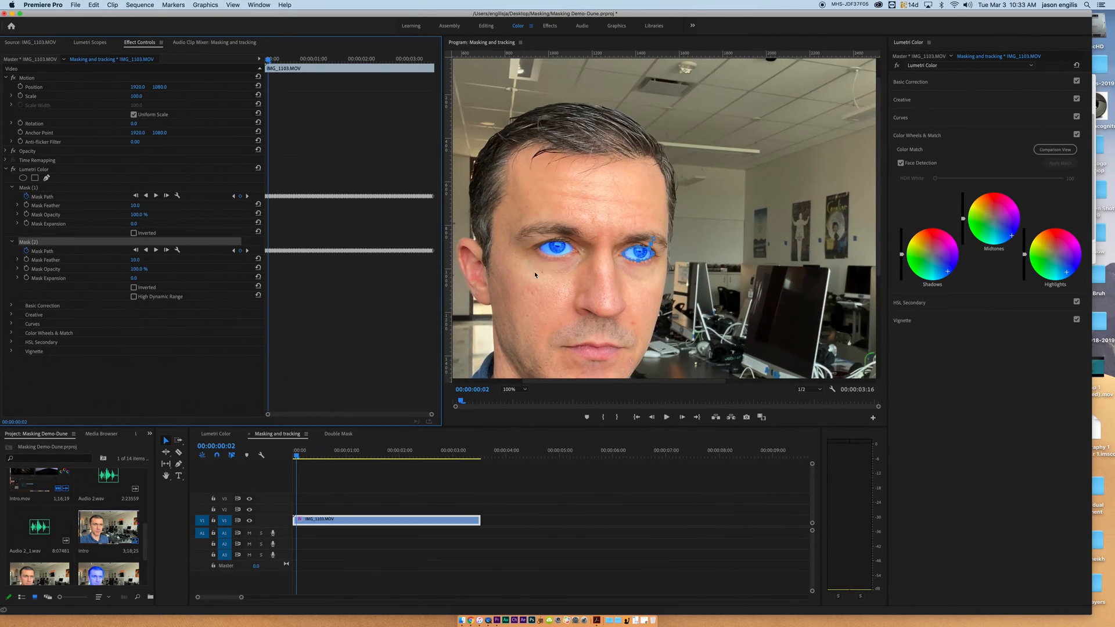
Open the Double Mask sequence, play it, and scrub back to about one second to review both eye masks.
left_click(340, 435)
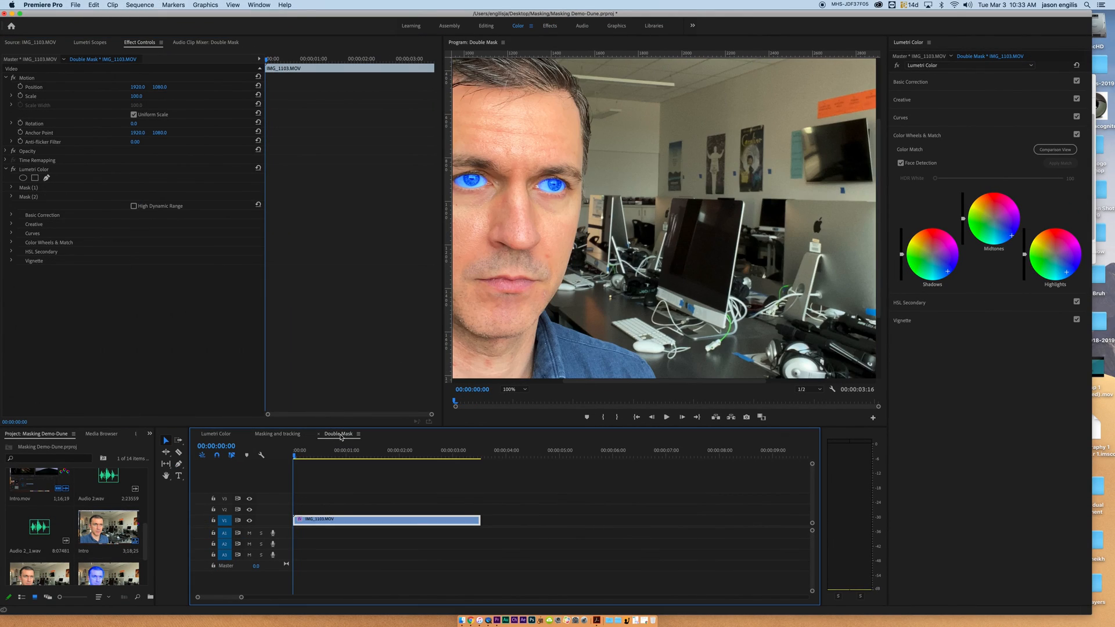
left_click(667, 418)
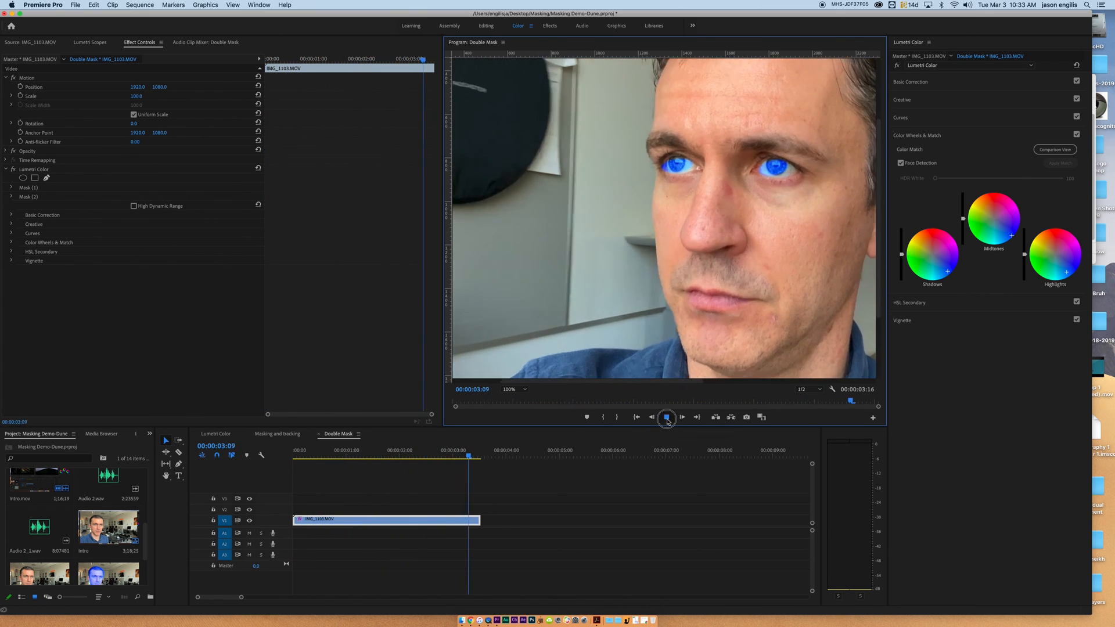
left_click(666, 418)
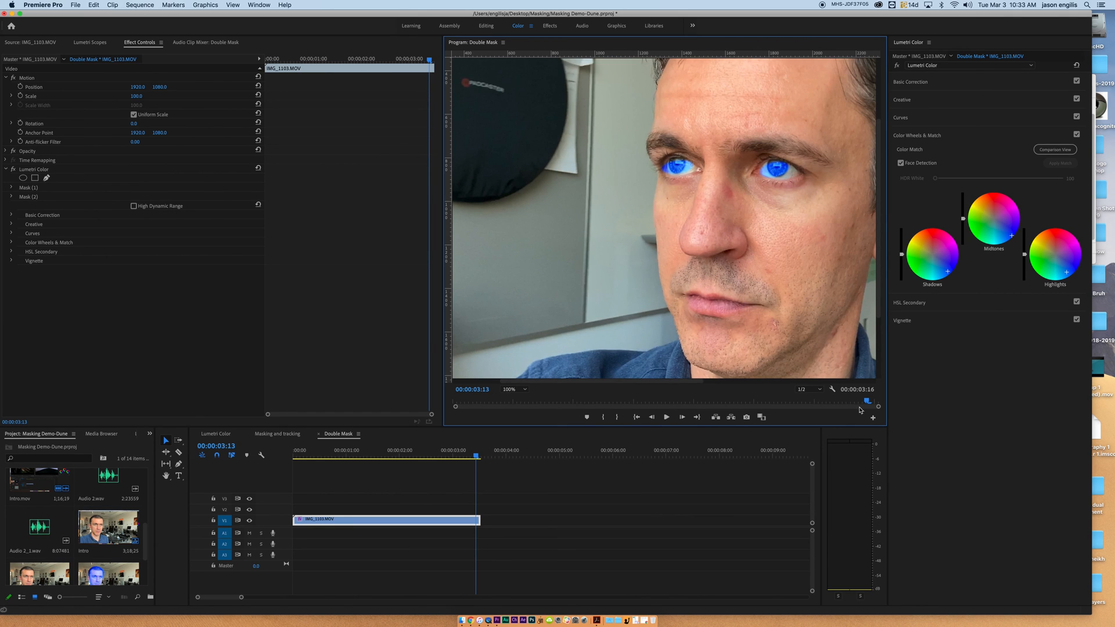
left_click_drag(869, 402, 609, 377)
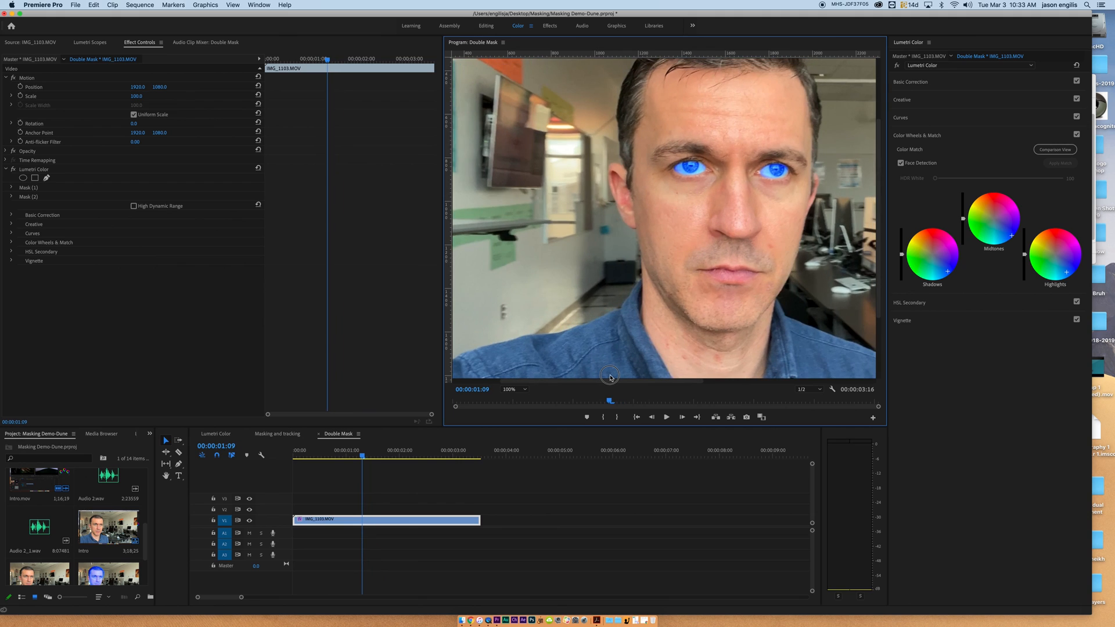